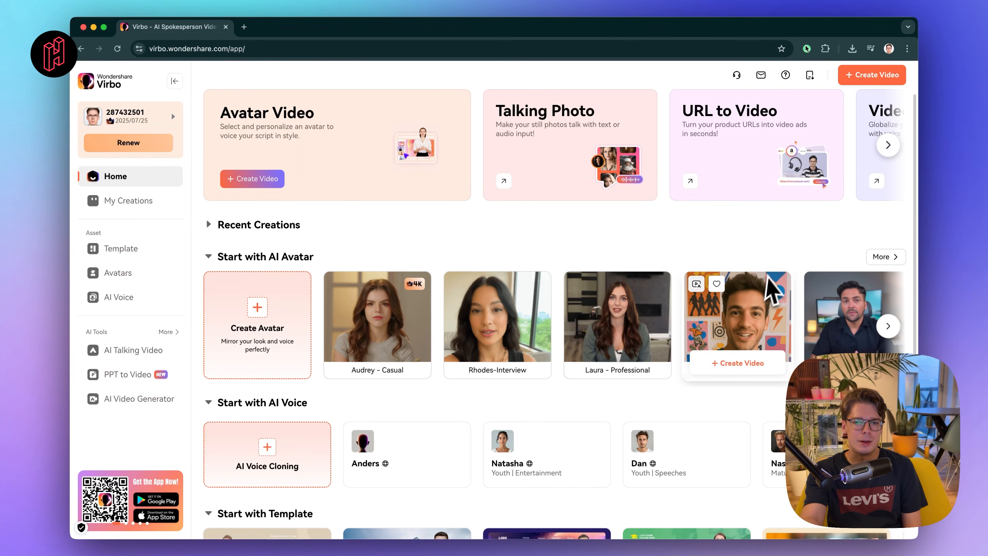
# - Browse the full AI avatar library and create a 16:9 video with the Henry - Blogger avatar
pyautogui.click(883, 258)
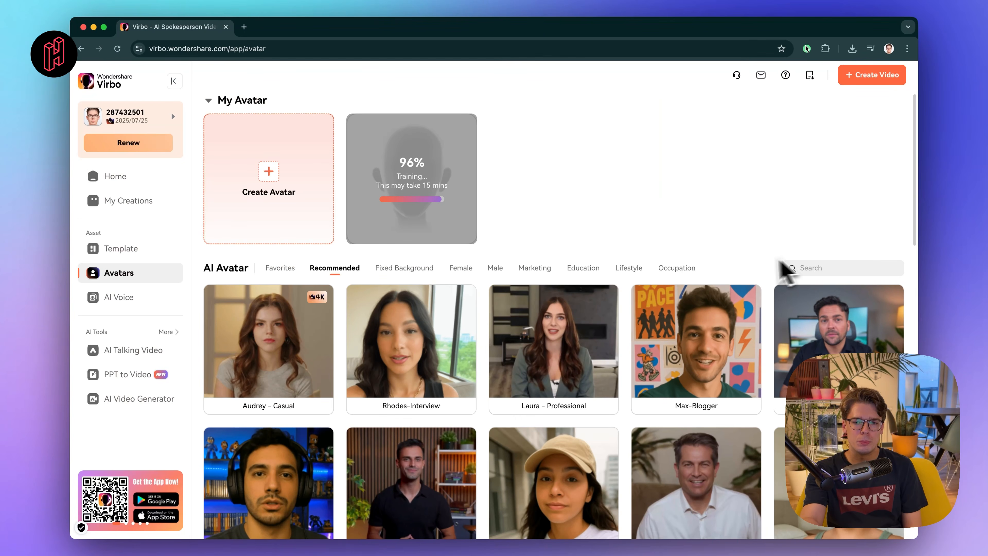
pyautogui.scroll(-10, 454, 368)
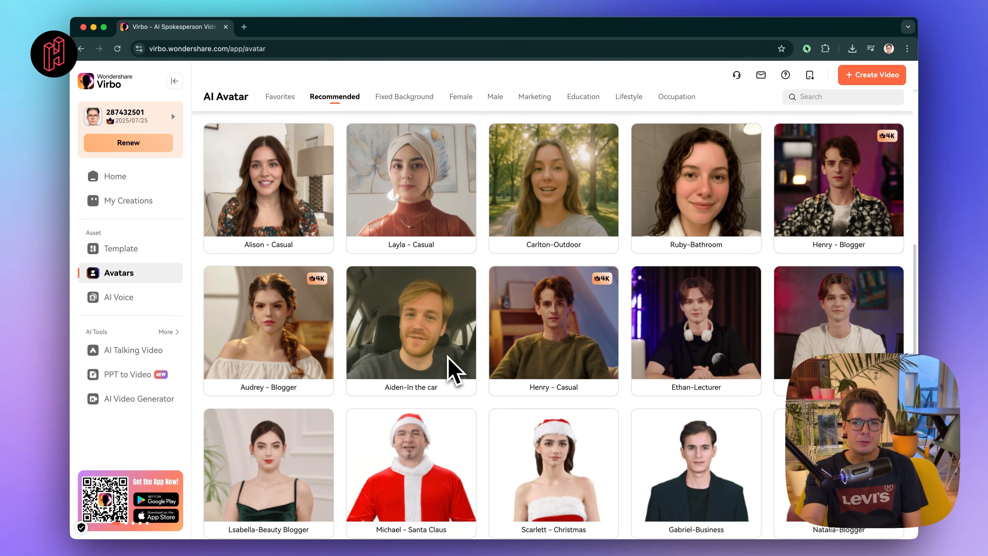
pyautogui.scroll(-8, 450, 362)
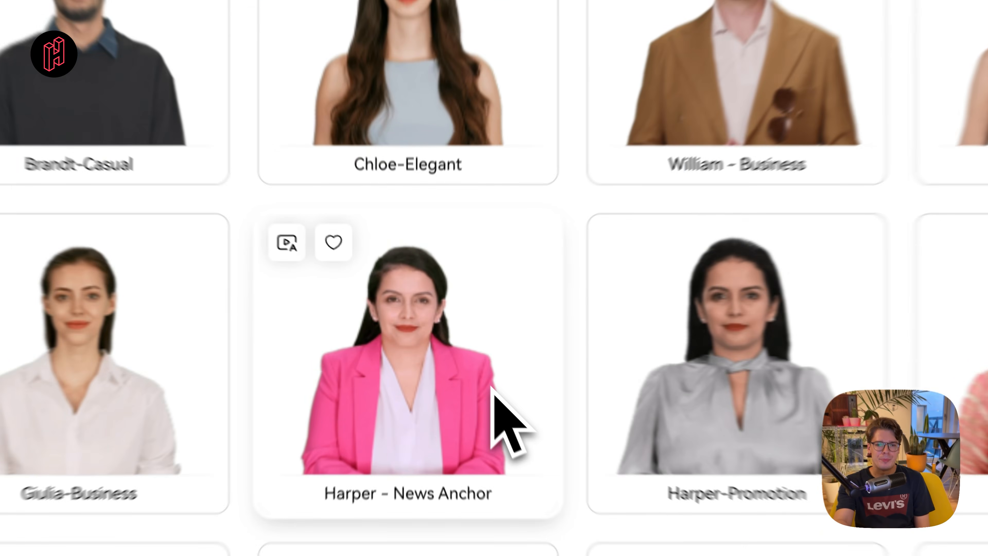
pyautogui.scroll(-3, 507, 401)
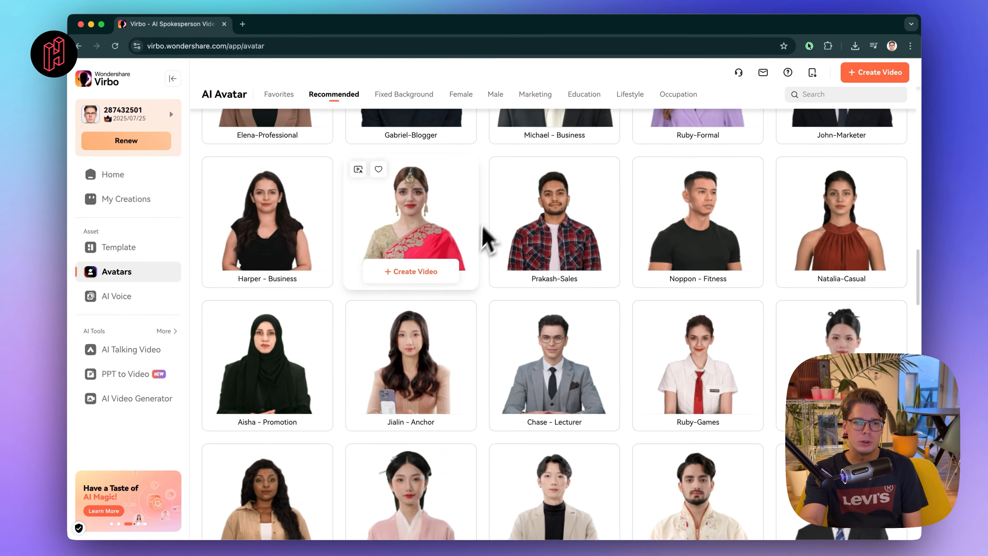
pyautogui.scroll(-8, 503, 402)
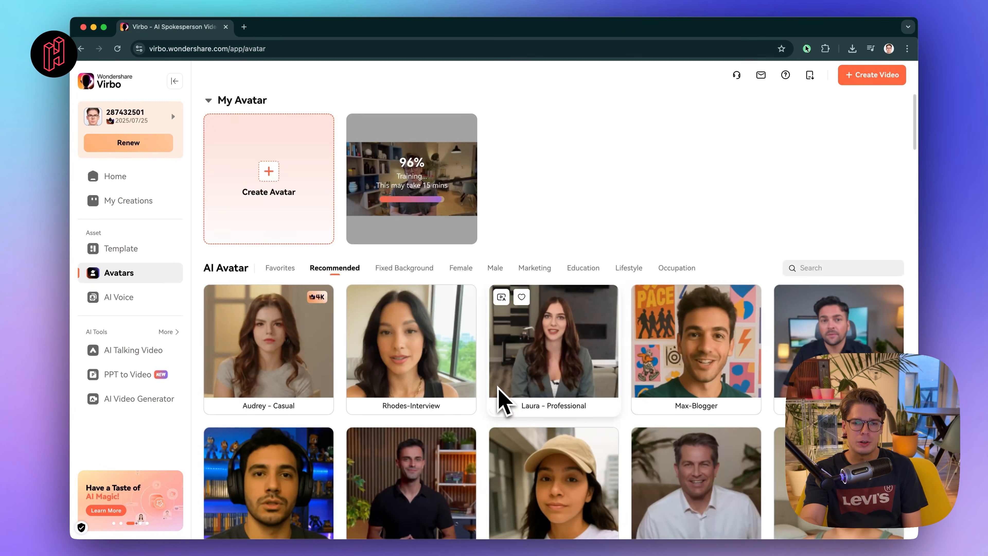
pyautogui.scroll(-5, 504, 402)
pyautogui.scroll(1, 499, 388)
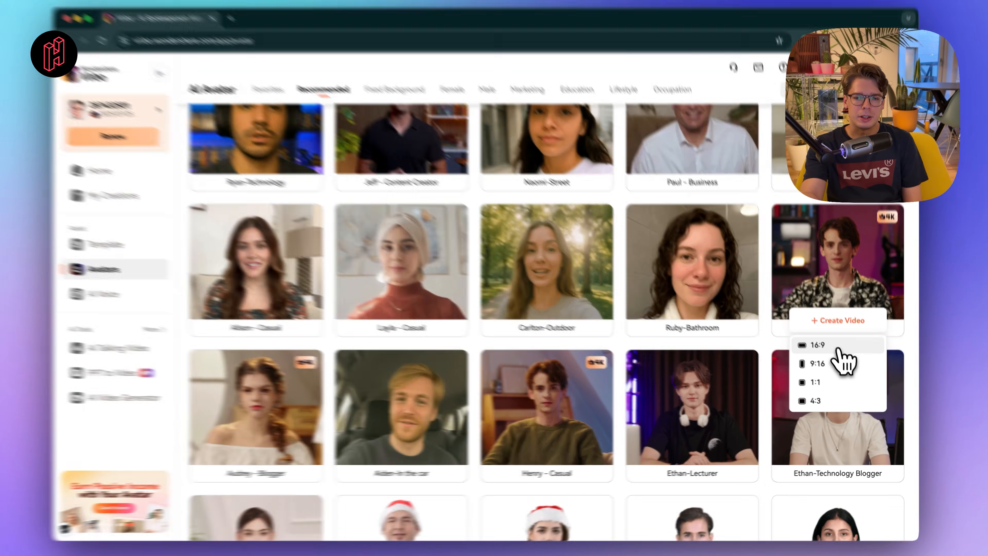
pyautogui.click(843, 352)
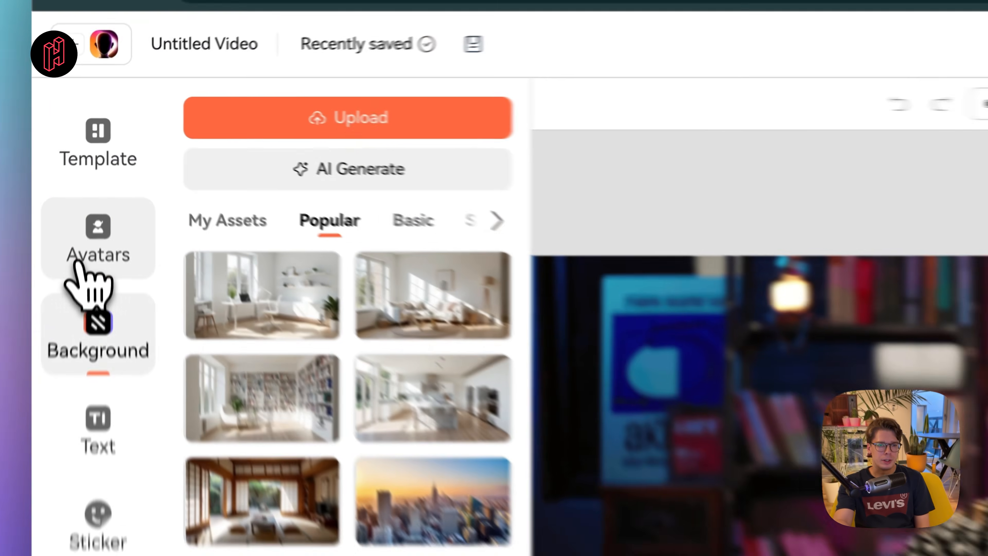
pyautogui.click(98, 158)
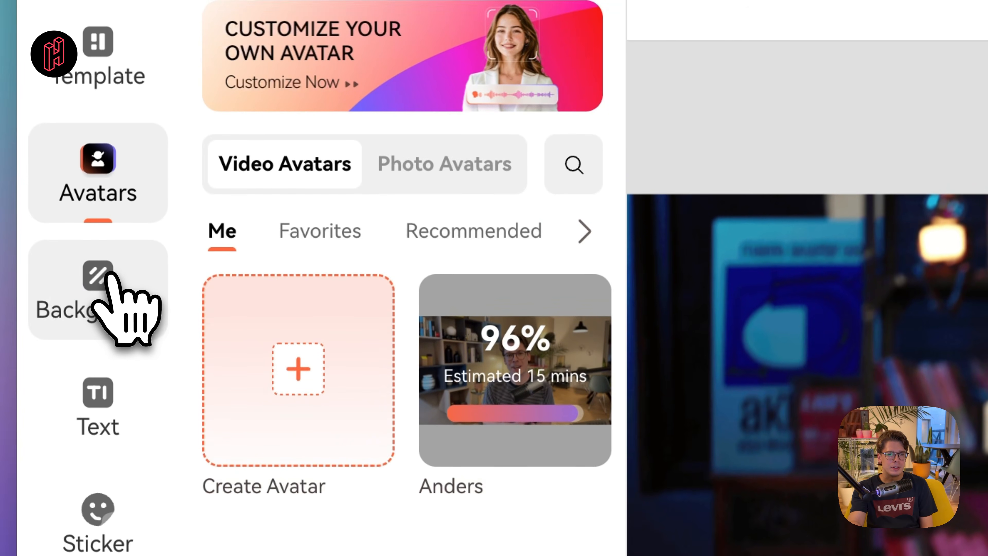
pyautogui.click(107, 276)
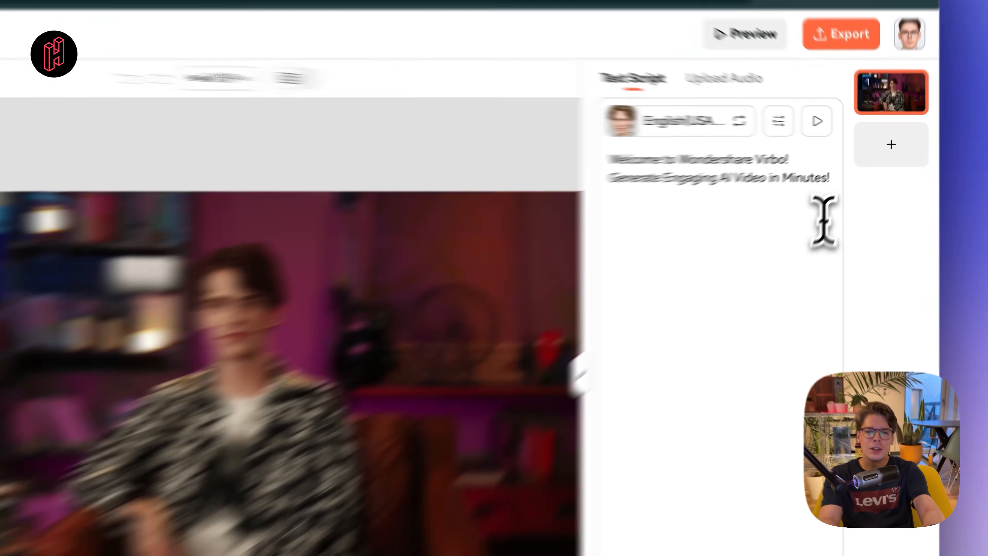
# - Fill the scene's text script with the prepared text about Bitcoin as money that maintains its value
pyautogui.click(851, 183)
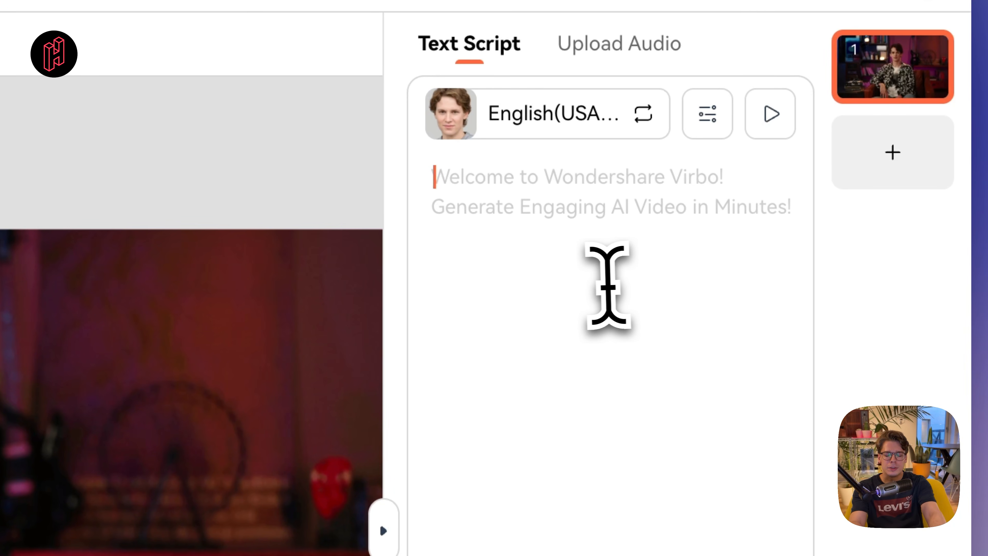
pyautogui.hotkey('ctrl', 'v')
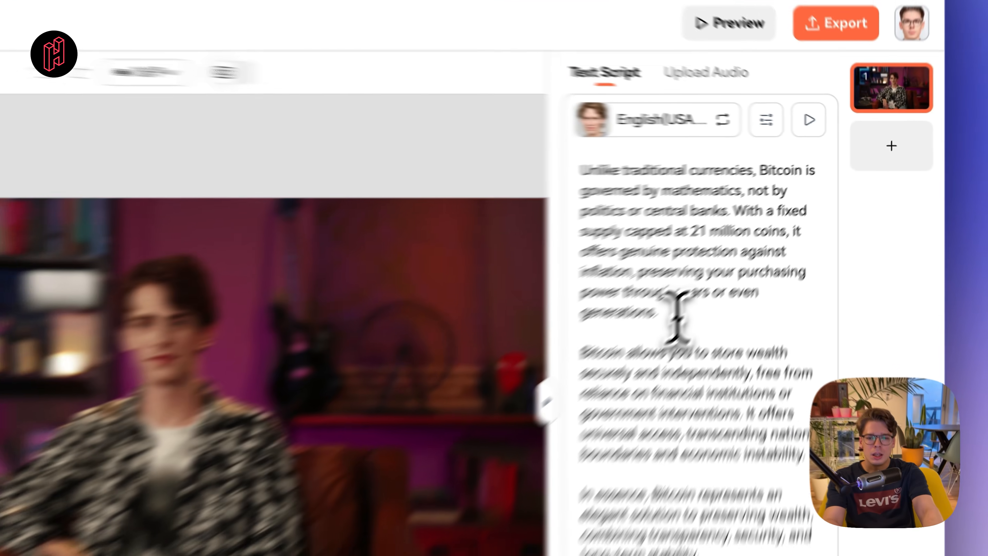
pyautogui.scroll(5, 666, 192)
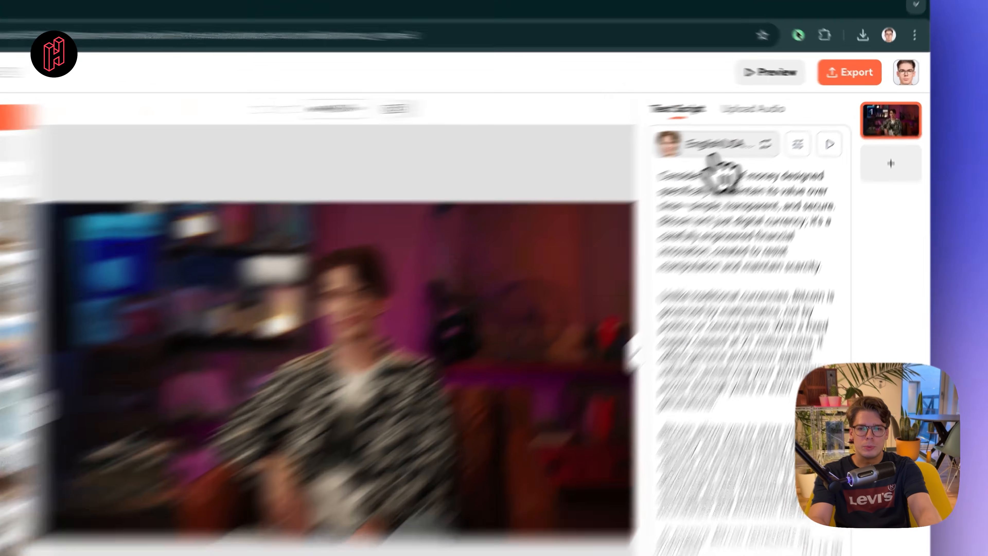
# - Search the voiceover library for "andrew", apply the Andrew voice with the Fluent | Tutorial style, and play the script
pyautogui.click(769, 125)
pyautogui.scroll(-15, 282, 318)
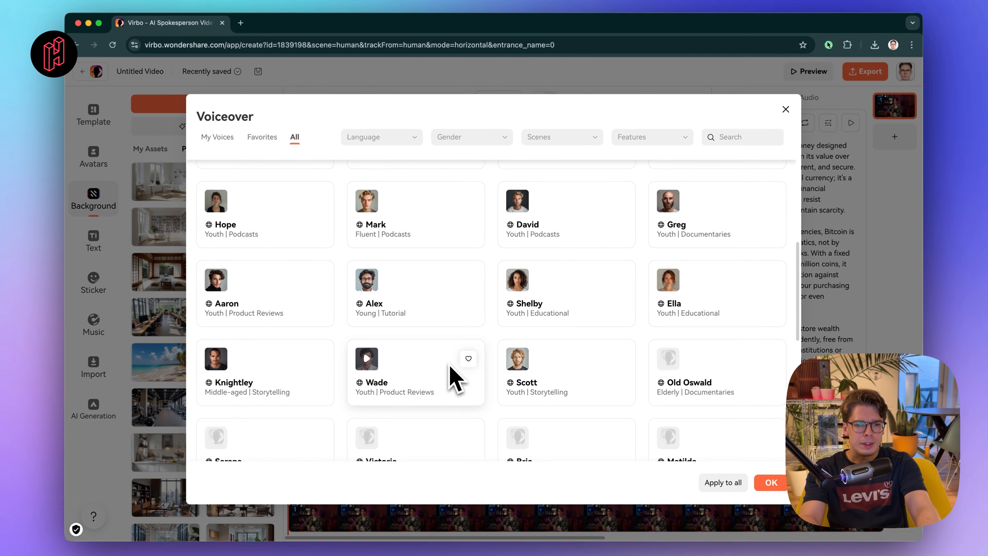
pyautogui.scroll(-7, 444, 380)
pyautogui.scroll(20, 451, 367)
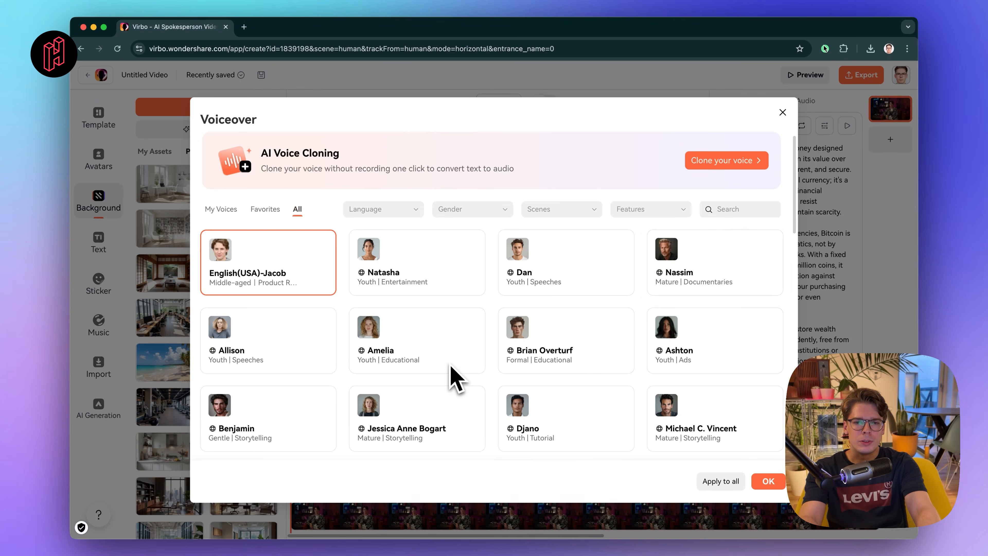
pyautogui.click(726, 210)
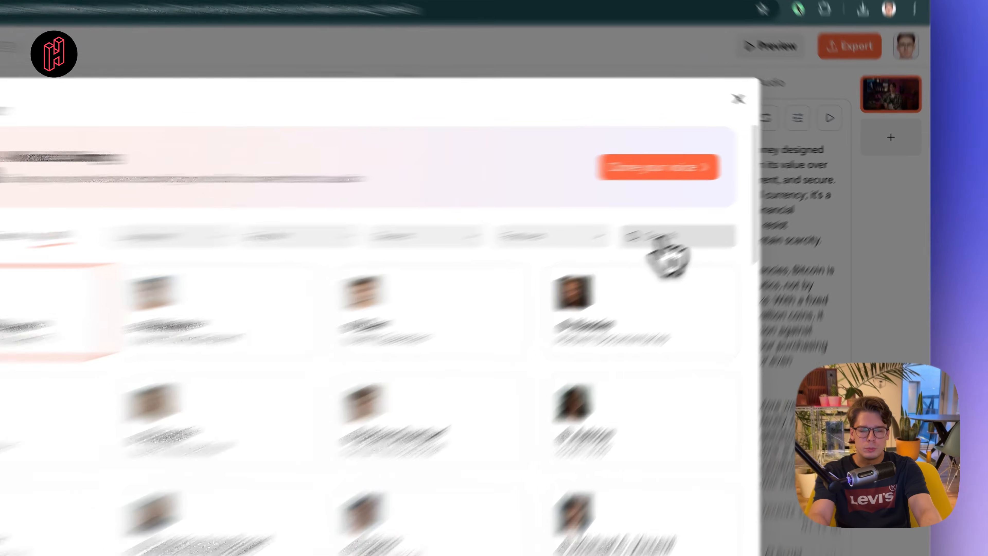
pyautogui.write('andrew')
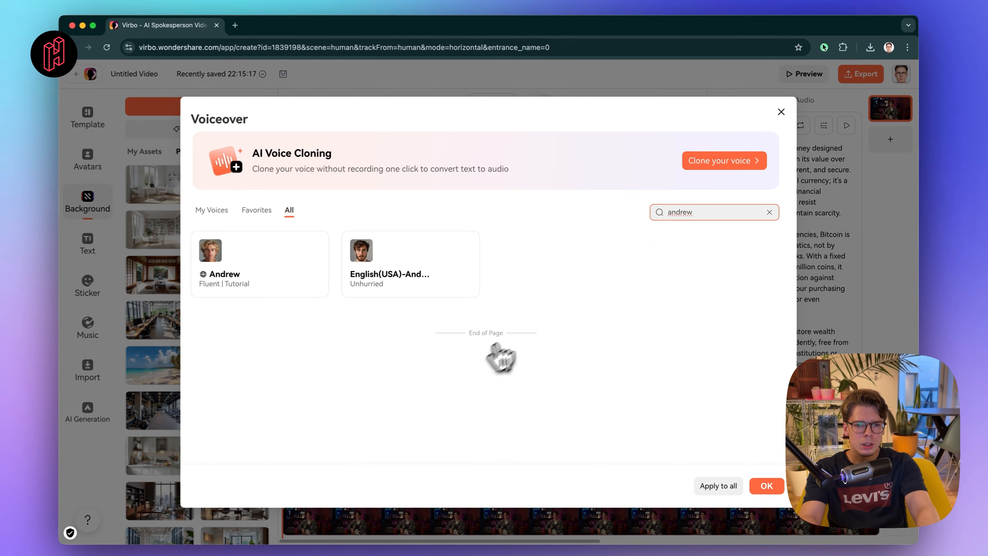
pyautogui.moveTo(130, 268)
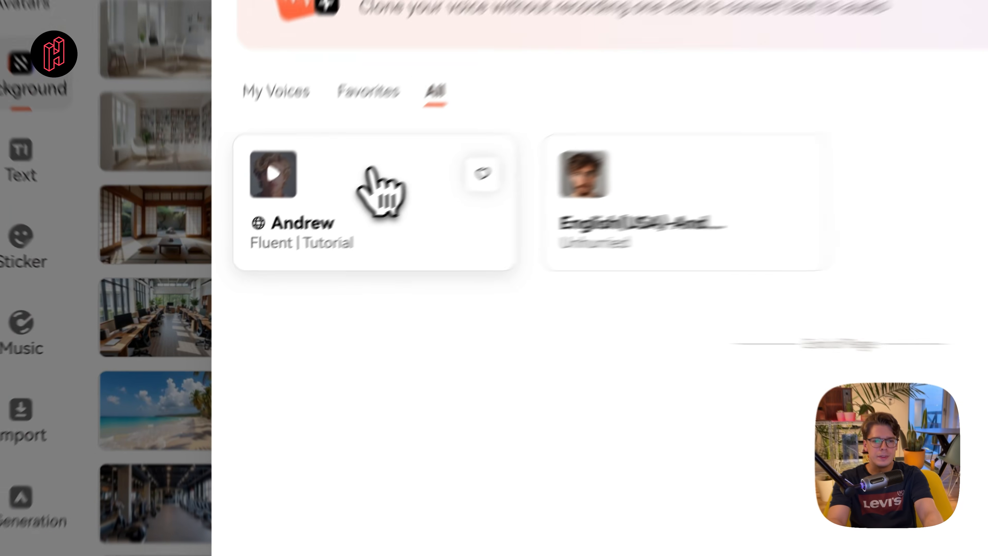
pyautogui.click(265, 272)
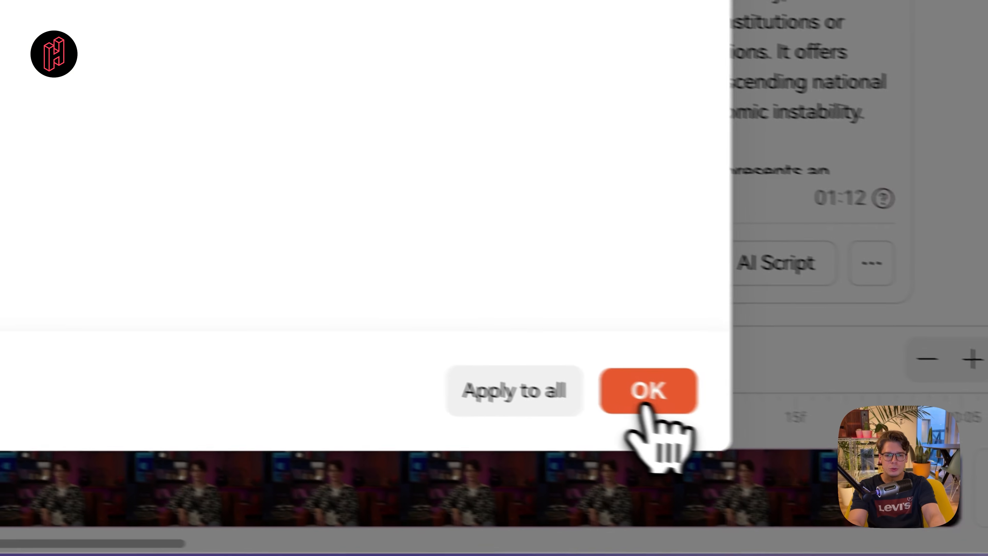
pyautogui.click(644, 405)
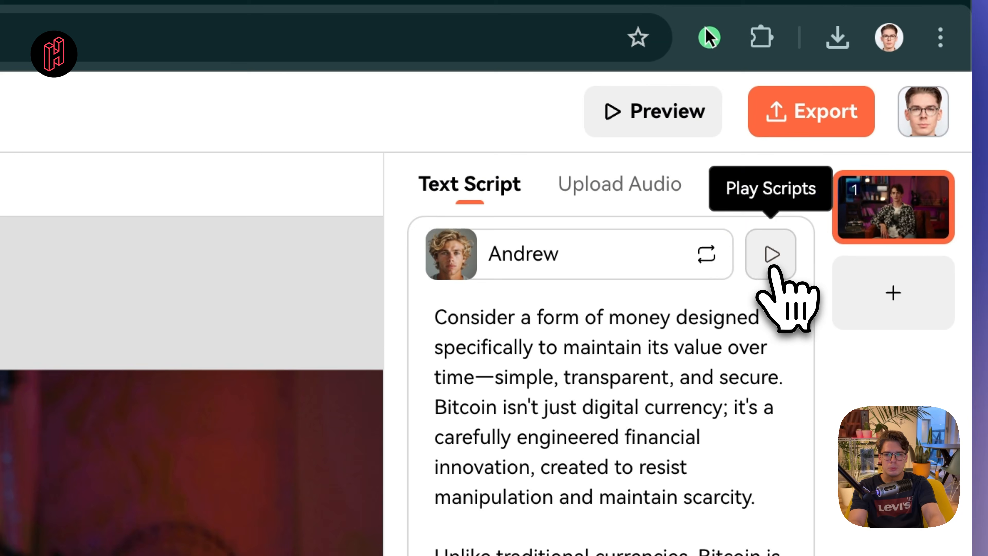
pyautogui.click(773, 220)
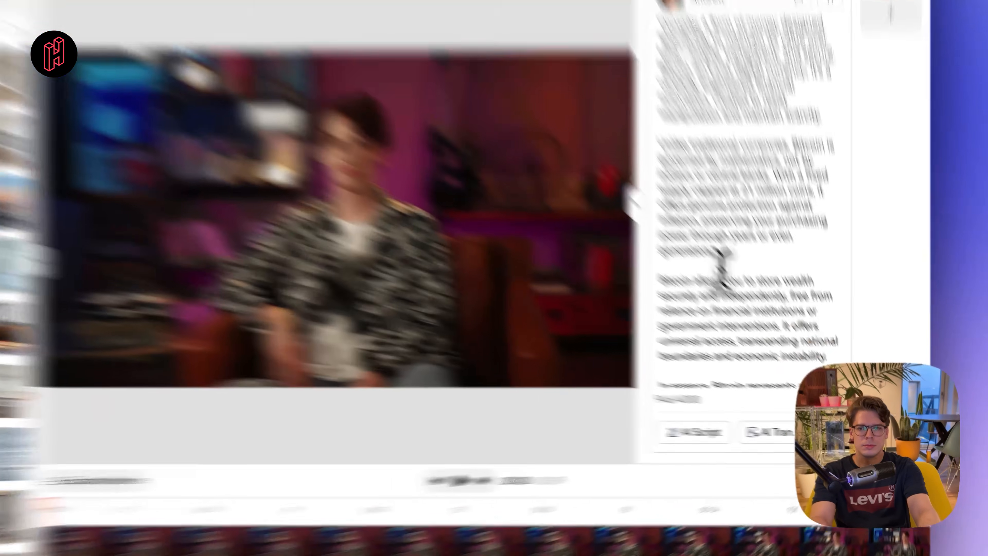
pyautogui.click(771, 320)
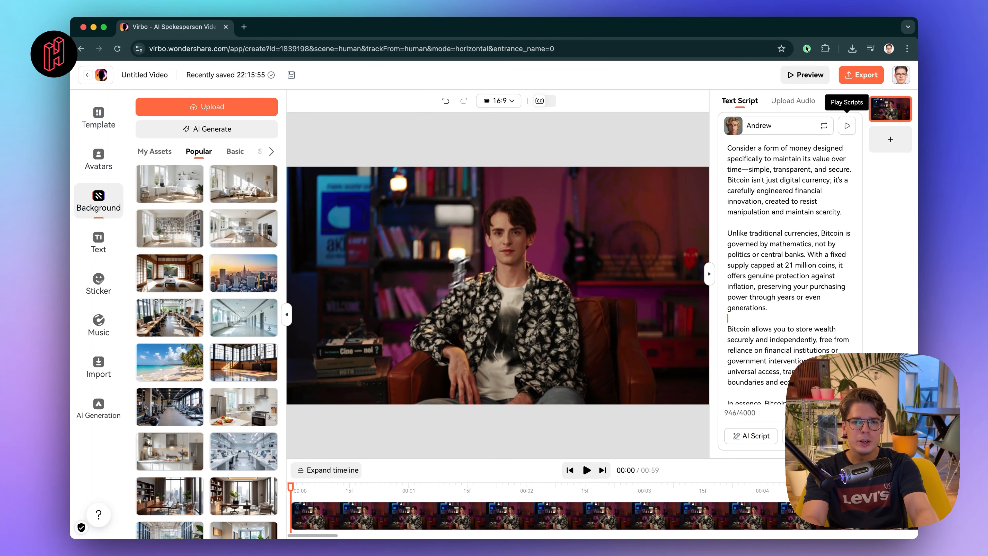
# - Rename the untitled video as Bitcoin
pyautogui.click(145, 77)
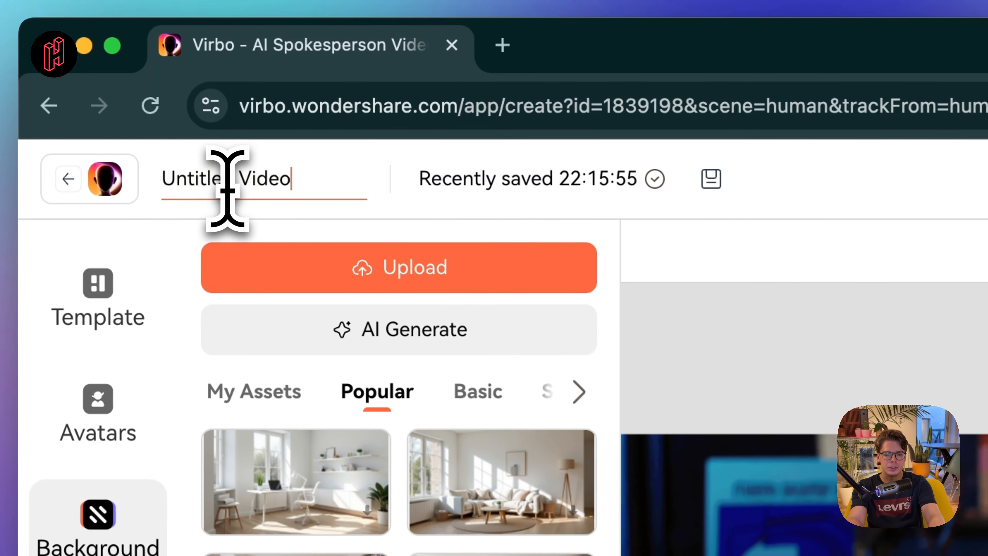
pyautogui.press('super+a')
pyautogui.write('Bitcoi')
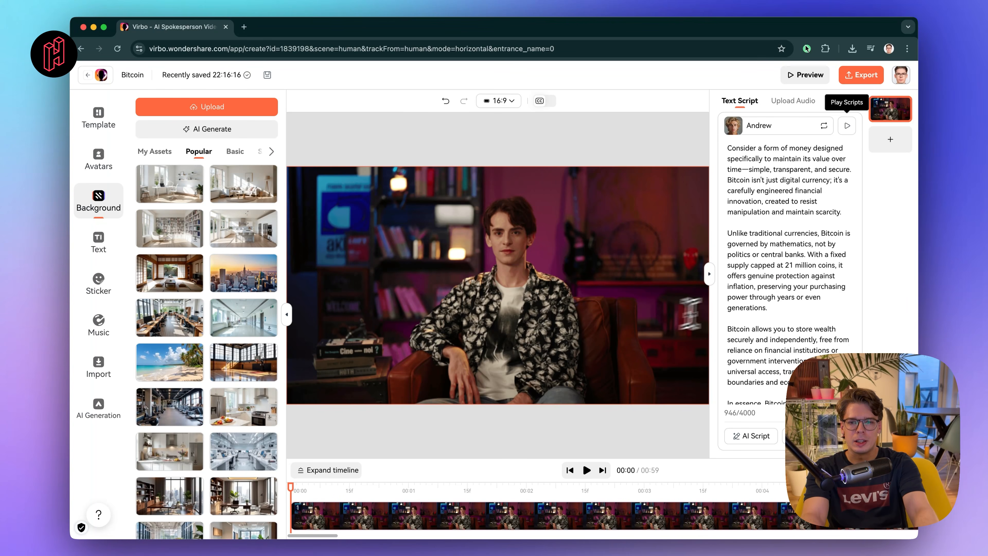
# - Export the Bitcoin video in 4K resolution and play the finished version from the creations list
pyautogui.scroll(-2, 767, 342)
pyautogui.scroll(2, 767, 342)
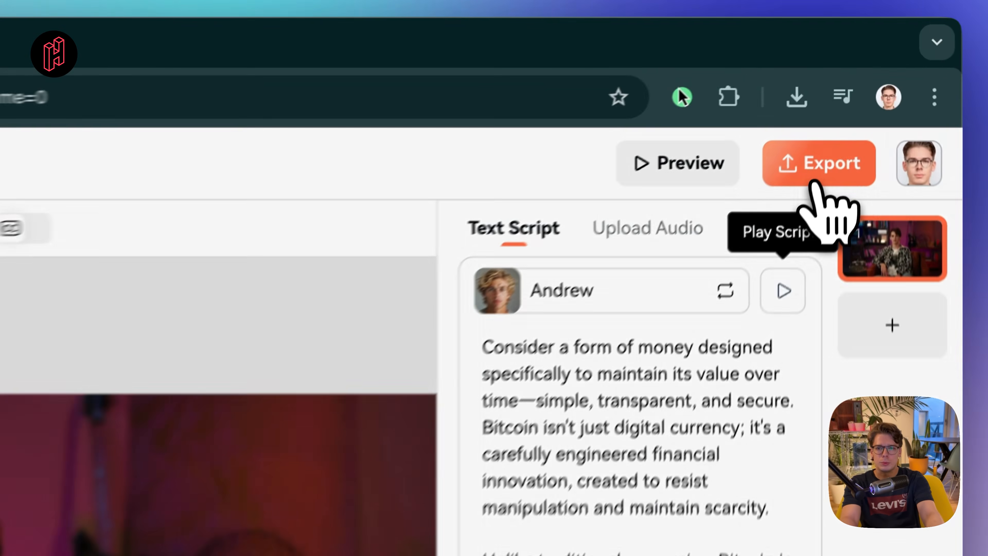
pyautogui.click(861, 81)
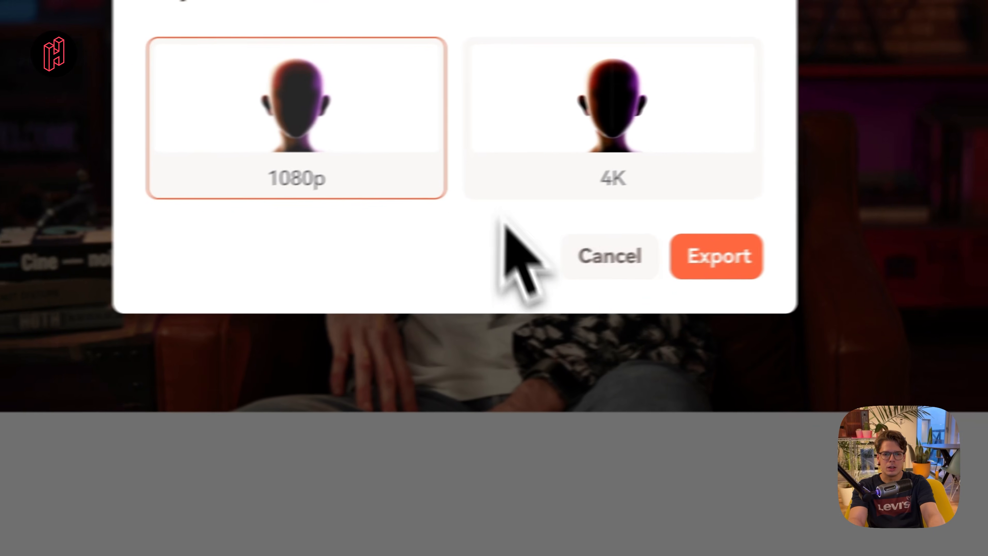
pyautogui.click(560, 94)
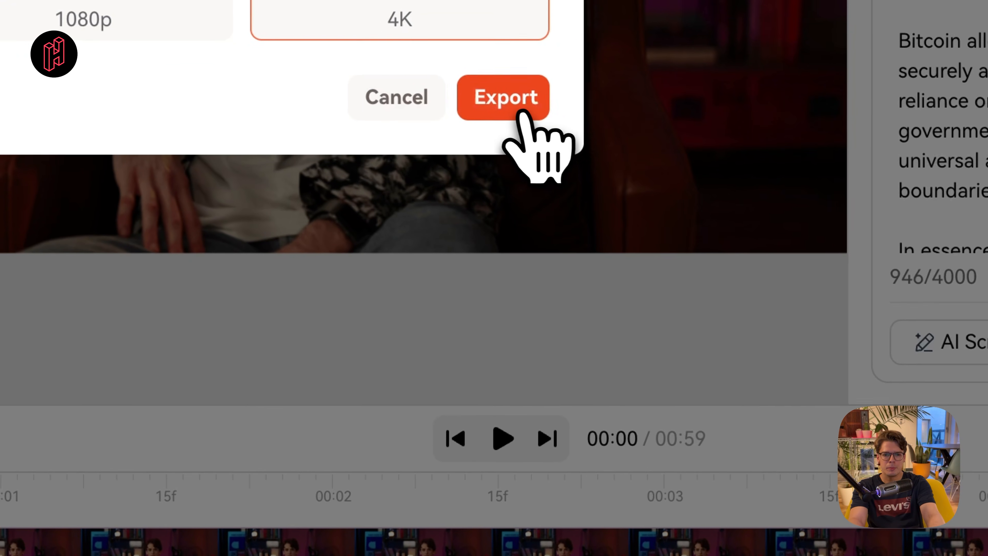
pyautogui.click(782, 261)
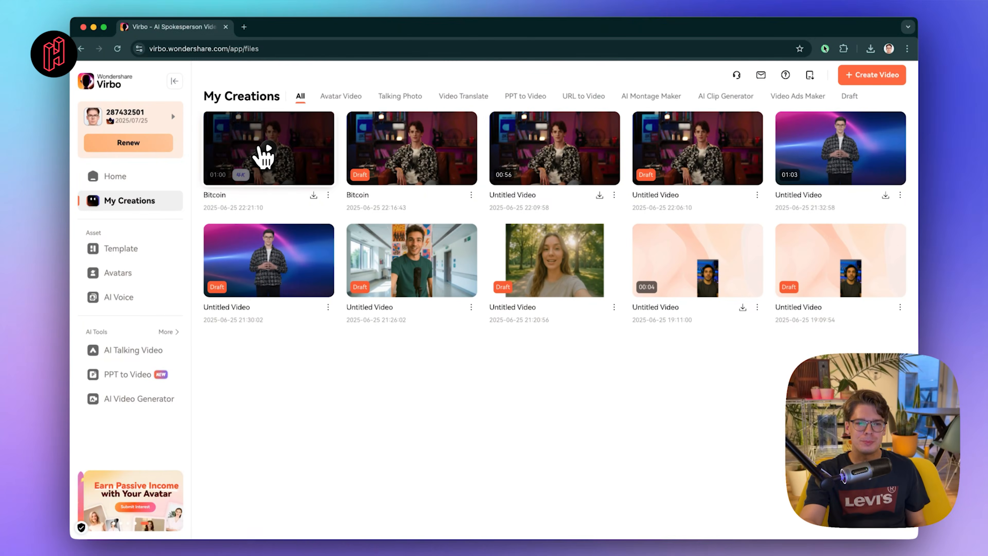
pyautogui.click(264, 154)
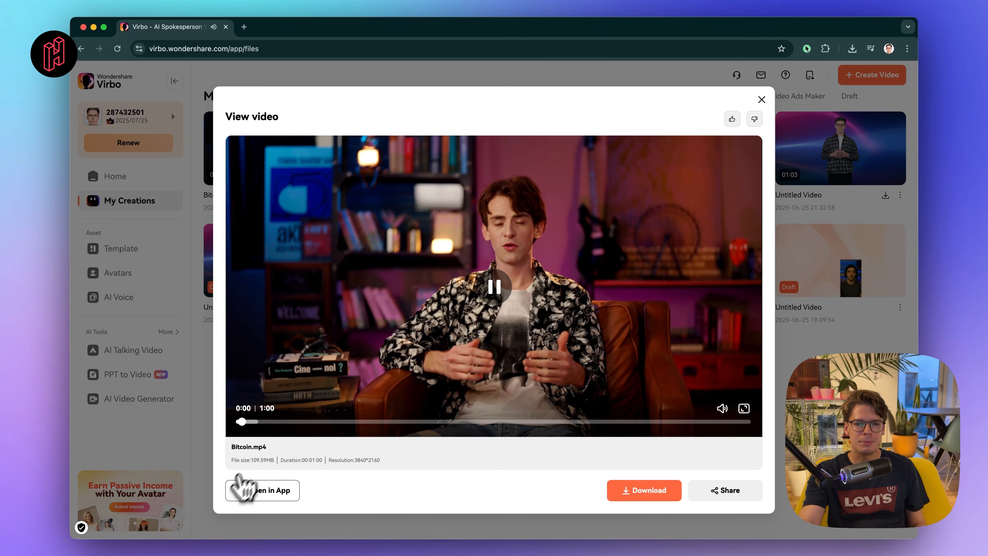
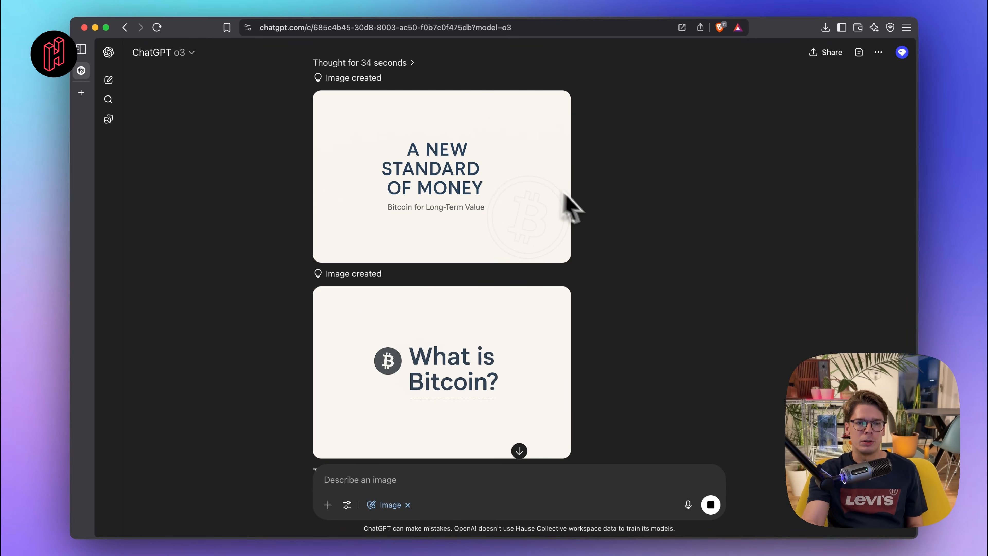
# - Switch to ChatGPT and review the generated Bitcoin slide images and the slide list that follows them
pyautogui.scroll(-2, 552, 255)
pyautogui.scroll(-15, 552, 255)
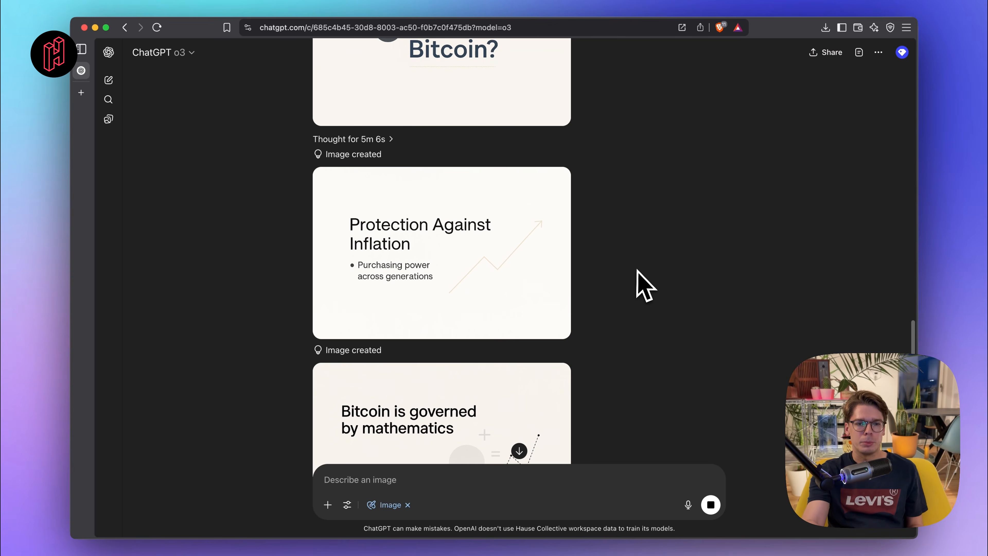
pyautogui.scroll(-7, 607, 319)
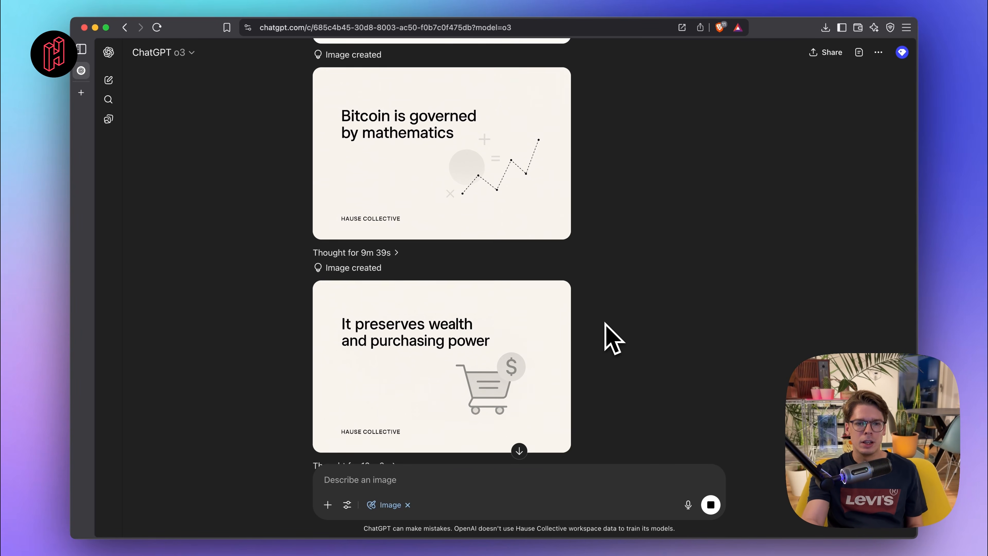
pyautogui.scroll(-1, 603, 300)
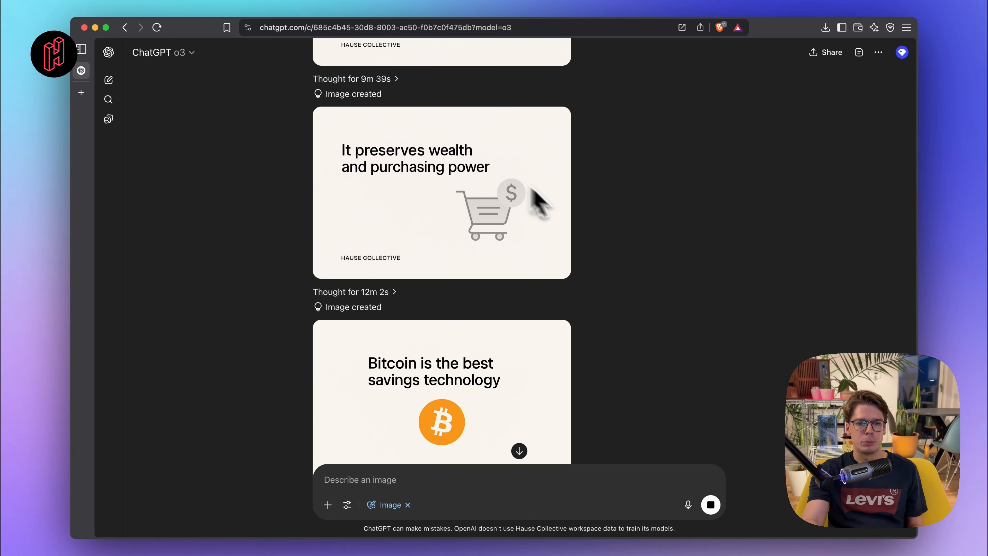
pyautogui.scroll(-5, 624, 277)
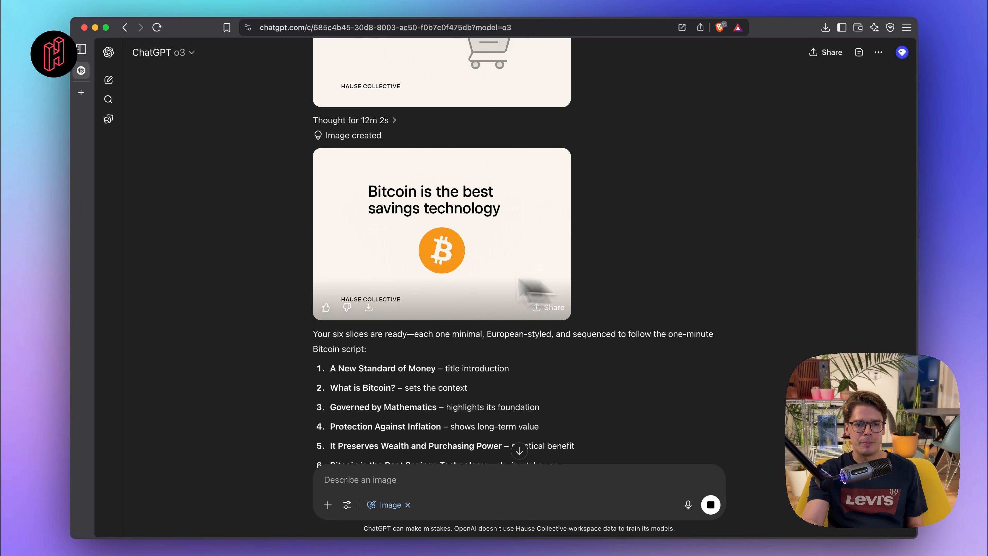
pyautogui.scroll(5, 607, 183)
pyautogui.scroll(1, 637, 180)
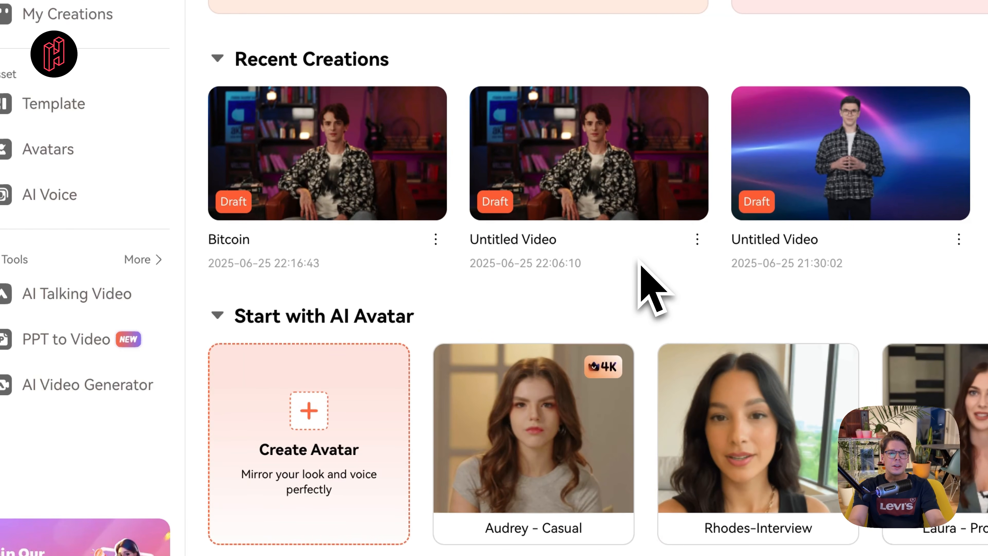
# - Open the AI Talking Video tool and paste the Bitcoin script in as the video topic
pyautogui.click(57, 297)
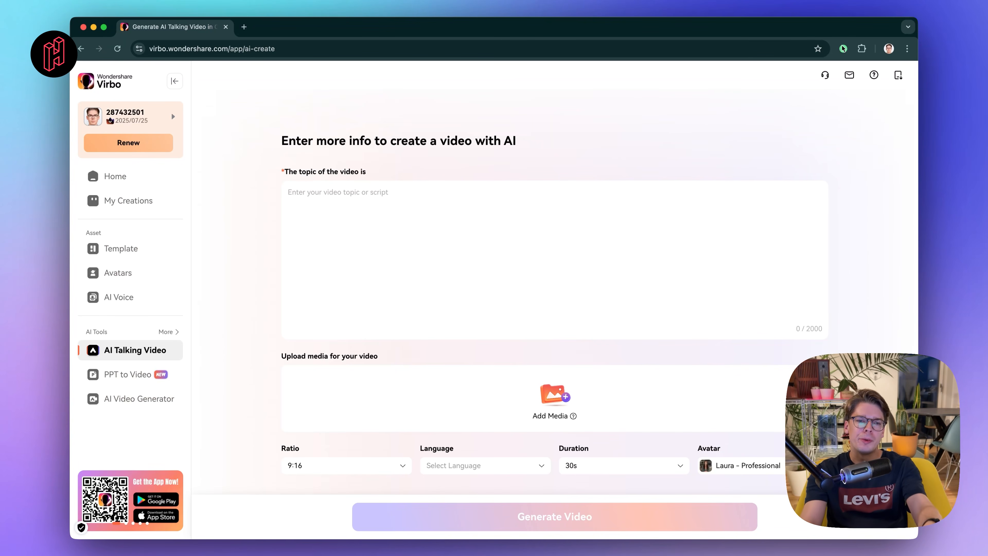
pyautogui.click(315, 205)
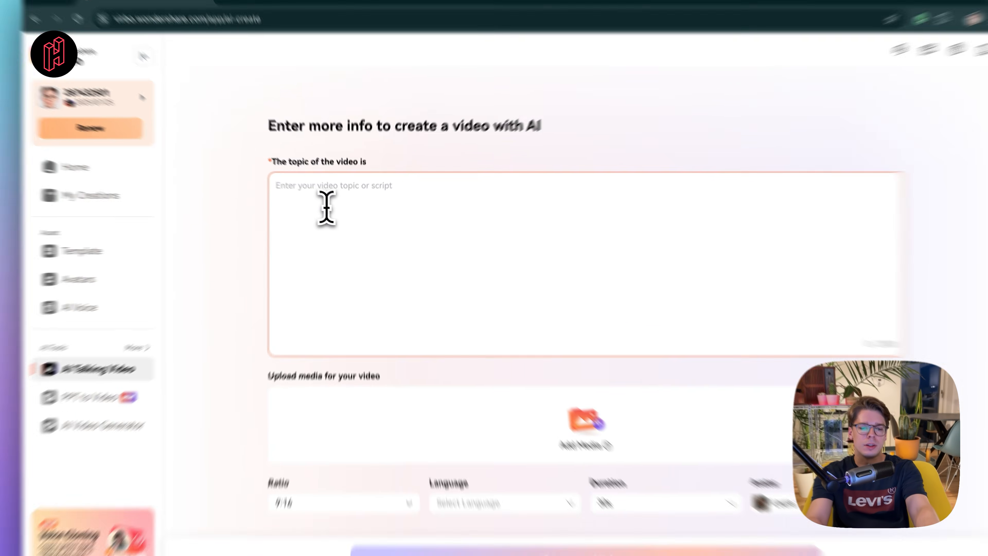
pyautogui.hotkey('ctrl', 'v')
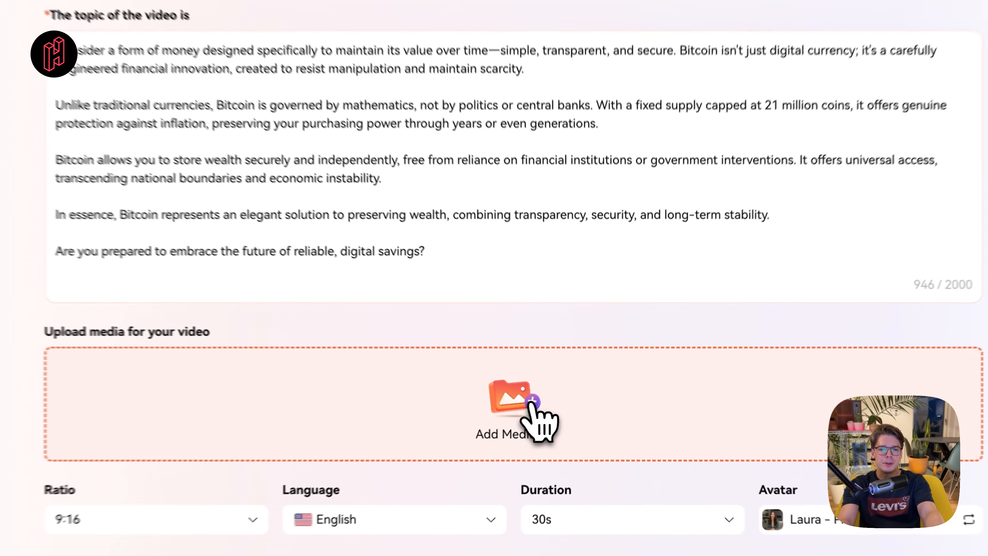
# - Upload all six Bitcoin slide PNG images as media for the talking video
pyautogui.click(560, 403)
pyautogui.press('super+a')
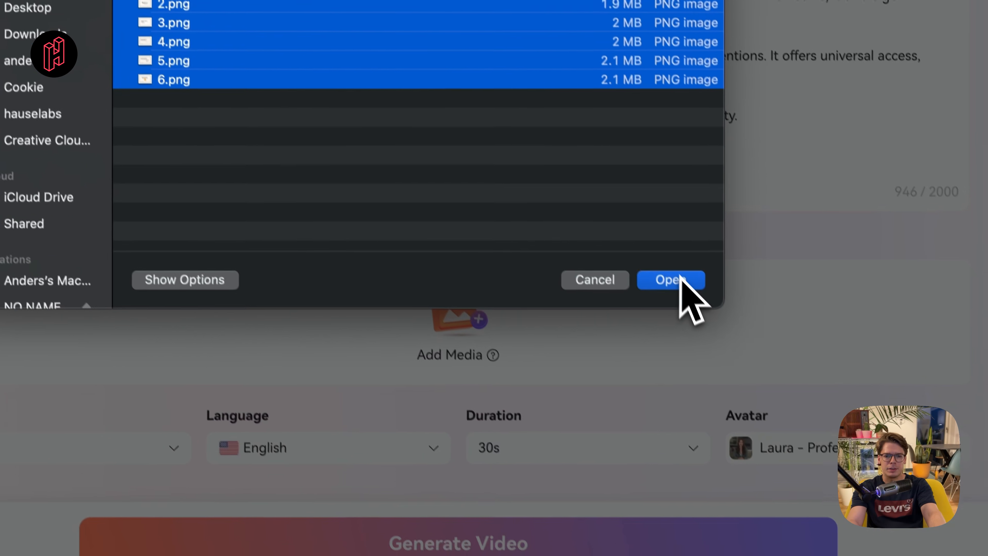
pyautogui.click(721, 364)
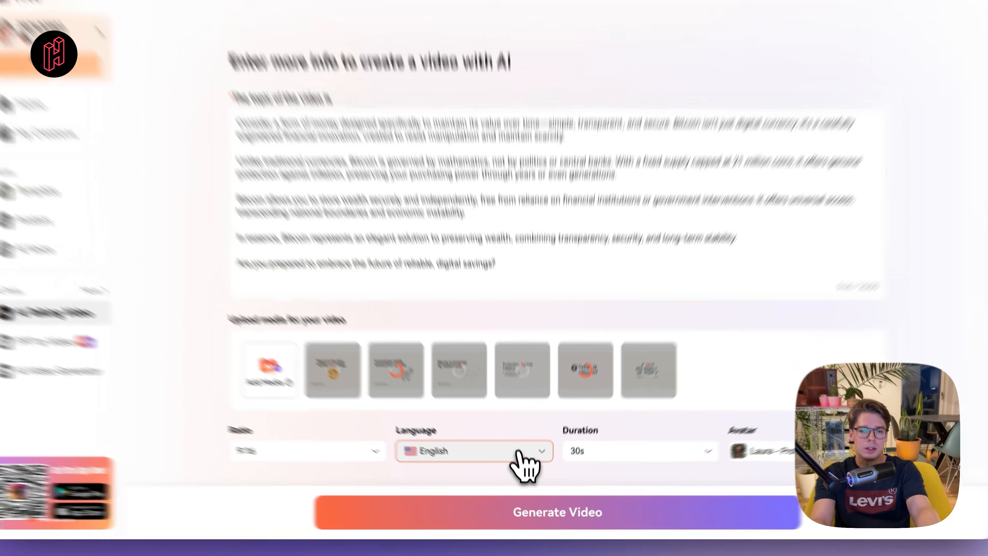
# - Look through the available video languages and keep English
pyautogui.click(521, 465)
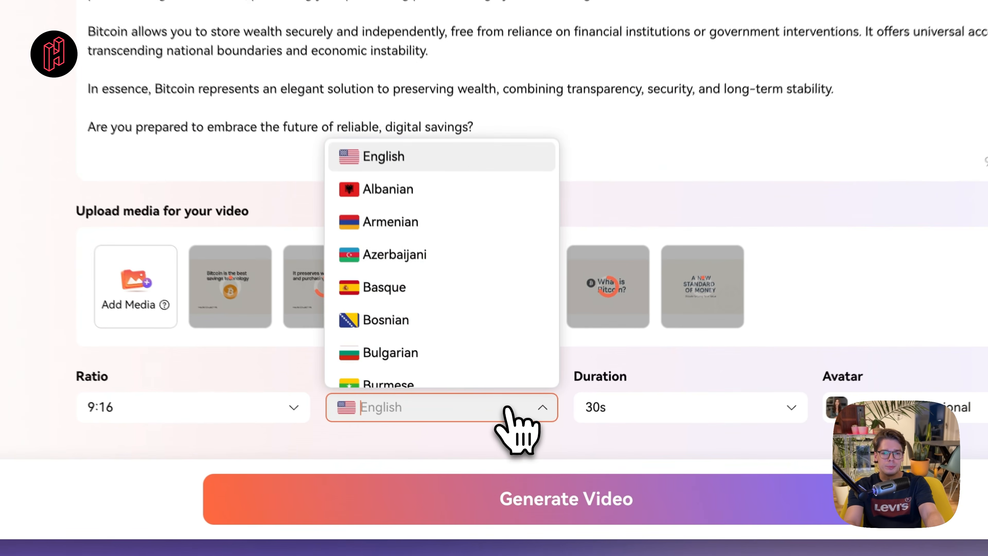
pyautogui.scroll(-10, 481, 283)
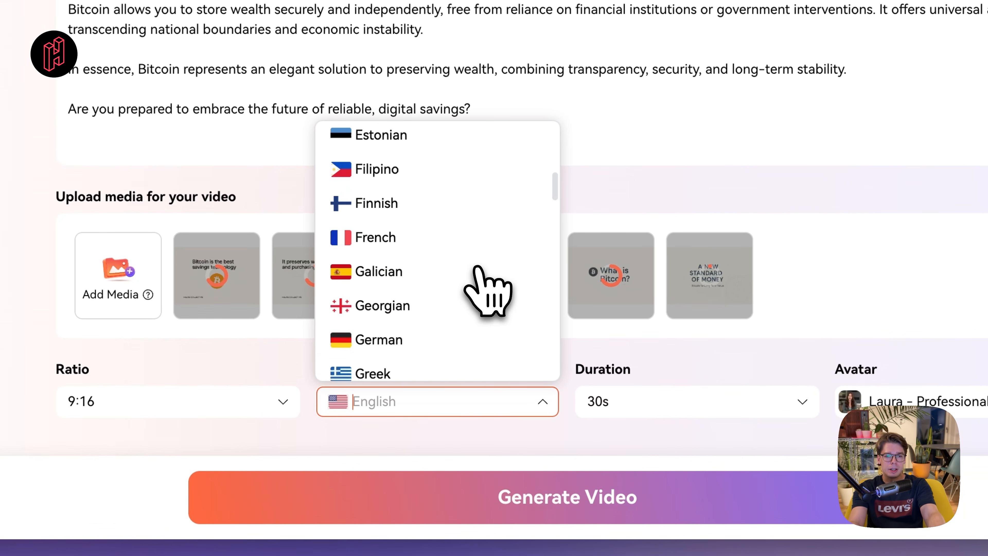
pyautogui.scroll(1, 477, 269)
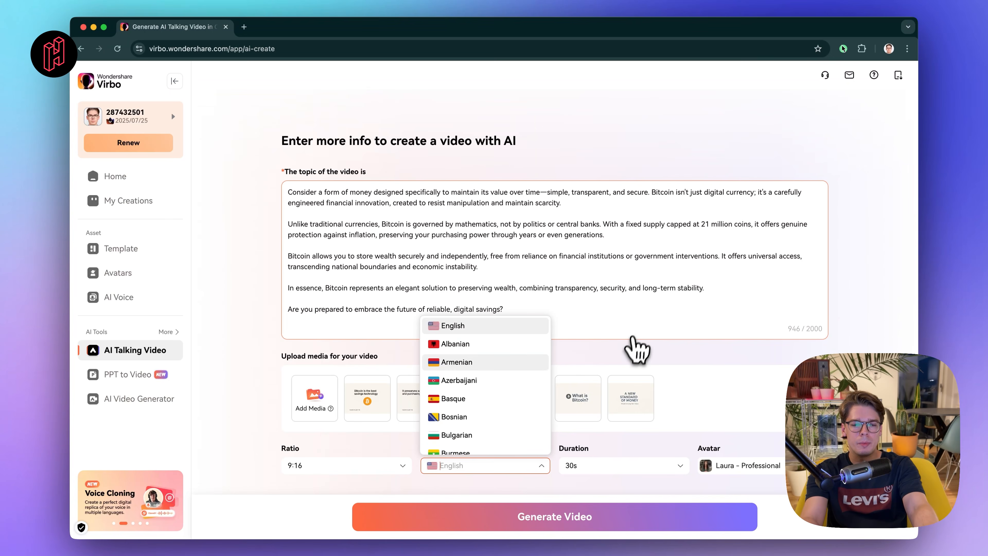
pyautogui.click(686, 346)
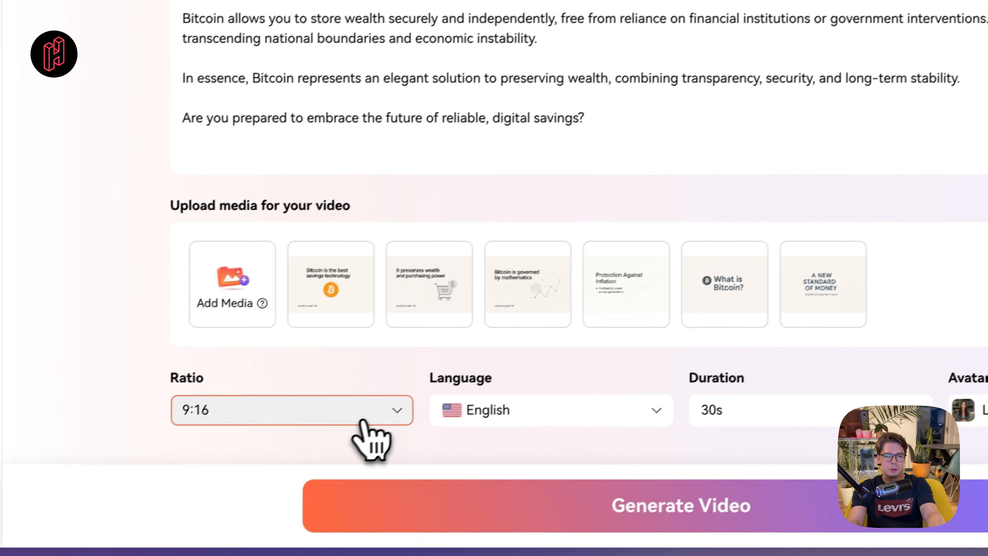
# - Set the video ratio to 16:9 and the duration to 1min
pyautogui.click(218, 494)
pyautogui.click(264, 294)
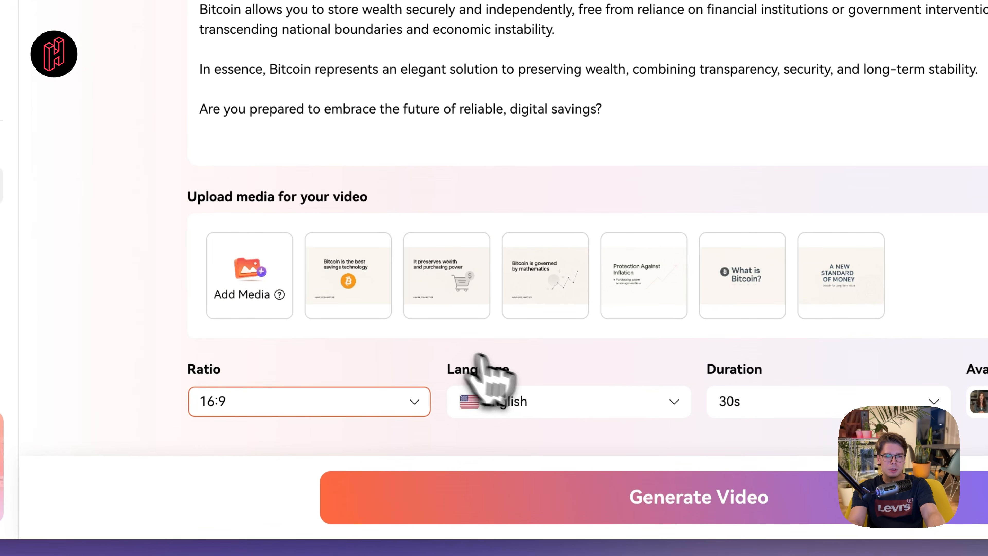
pyautogui.click(607, 412)
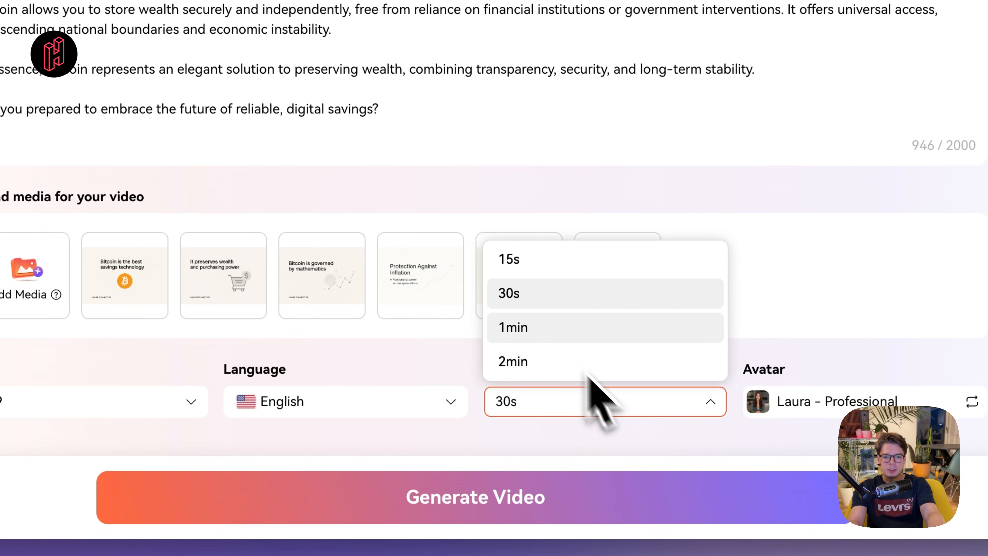
pyautogui.click(537, 328)
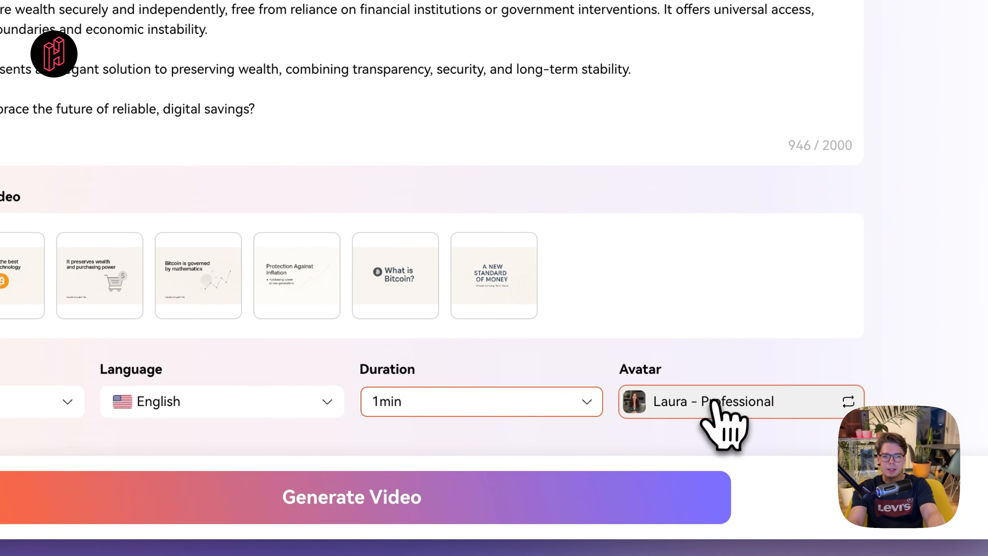
# - Replace the Laura avatar with Gabriel-Blogger in the black shirt and generate the talking video
pyautogui.click(731, 400)
pyautogui.scroll(-5, 234, 273)
pyautogui.scroll(-10, 379, 274)
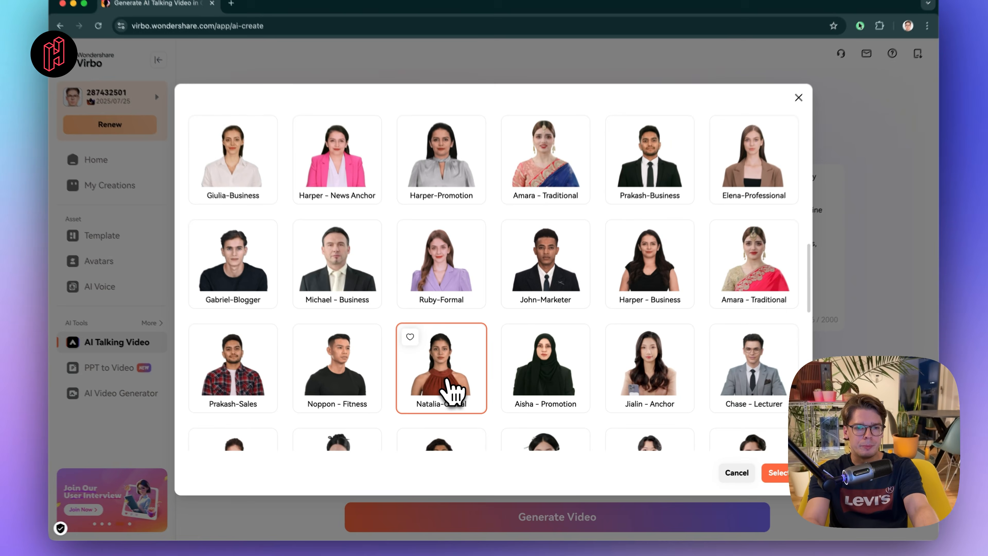
pyautogui.scroll(2, 447, 381)
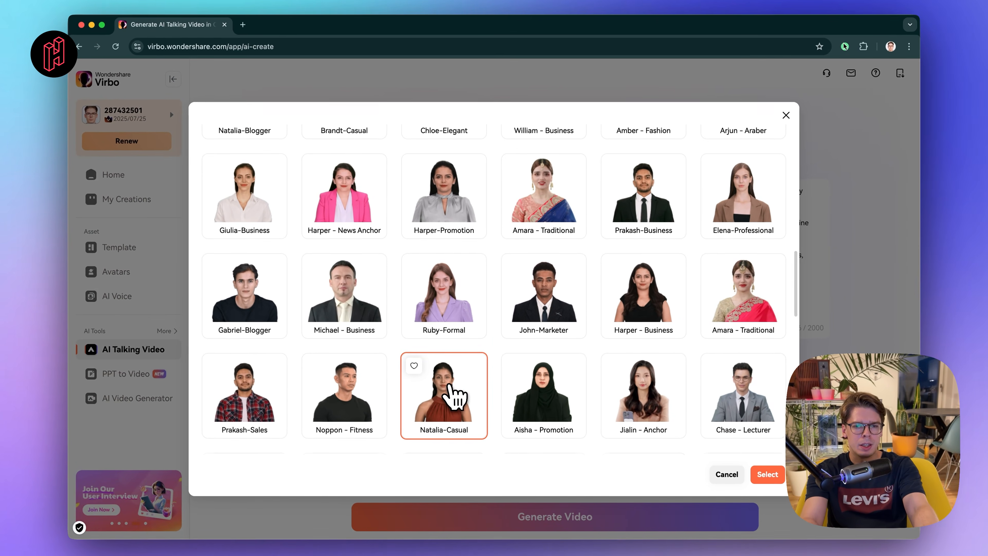
pyautogui.scroll(-1, 447, 381)
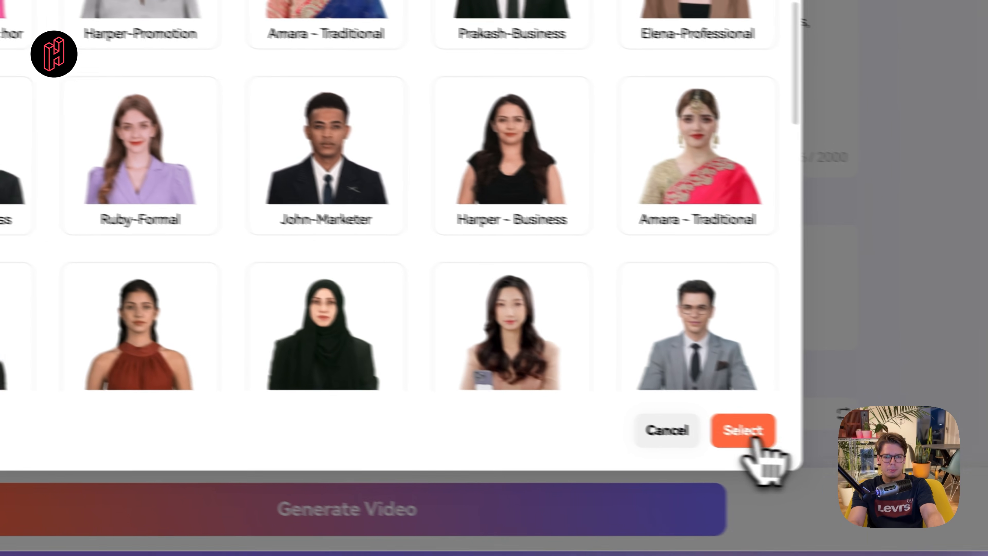
pyautogui.click(761, 459)
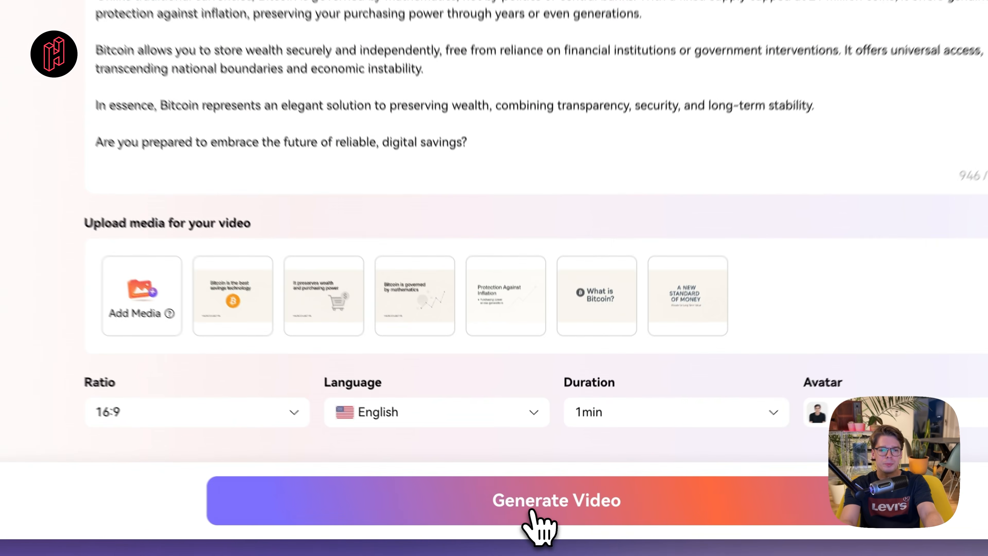
pyautogui.click(542, 522)
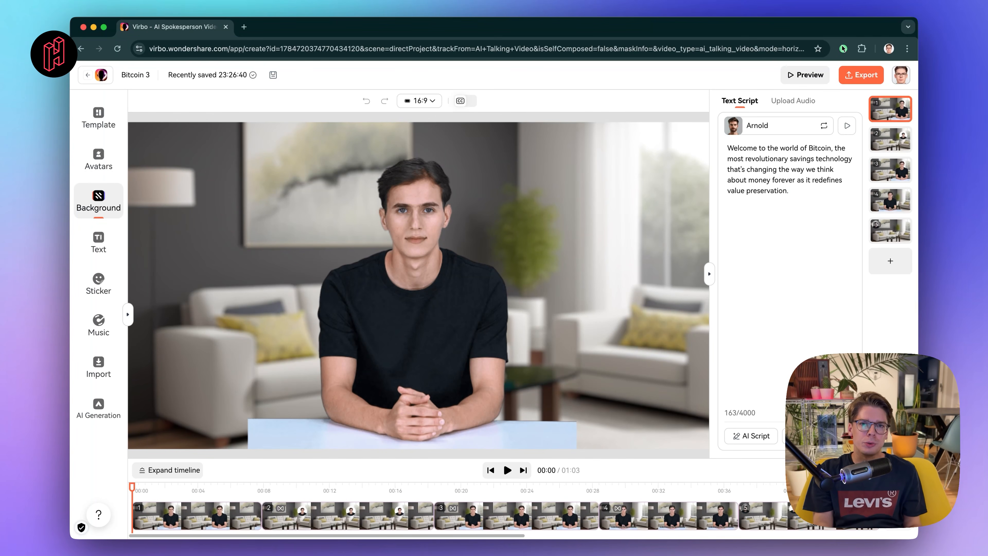
# - Scrub forward through the generated video's timeline to review its scenes, and return to the start
pyautogui.click(179, 491)
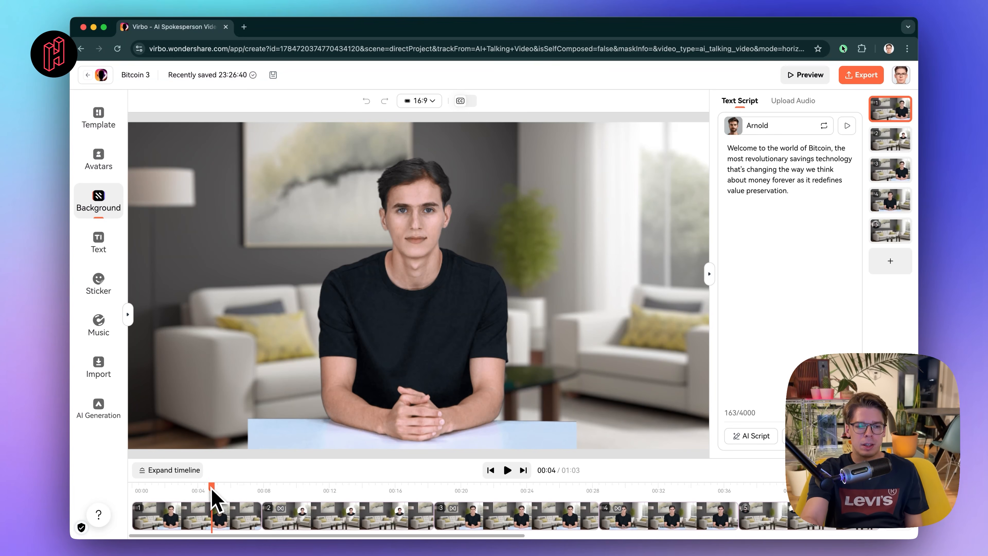
pyautogui.moveTo(212, 486); pyautogui.dragTo(835, 491)
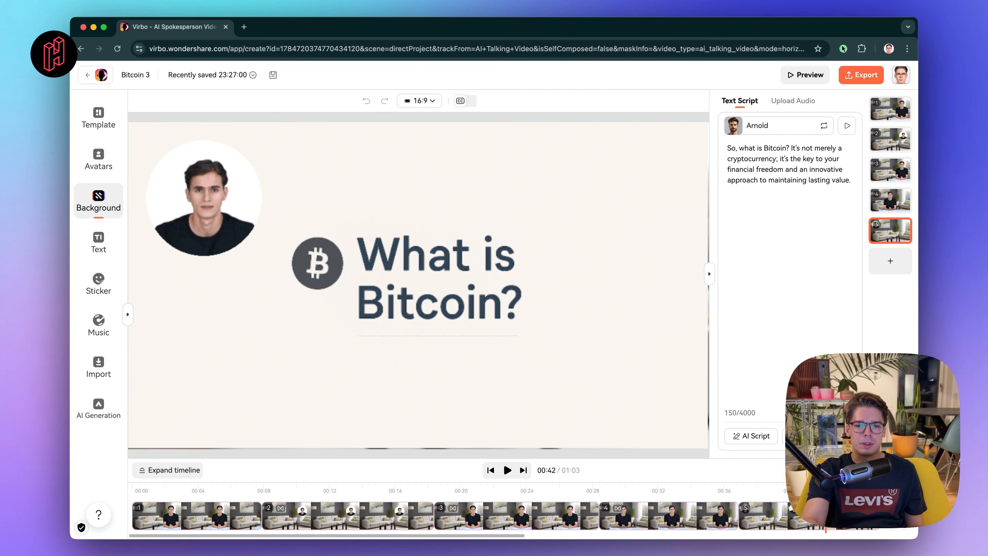
pyautogui.moveTo(836, 491); pyautogui.dragTo(133, 506)
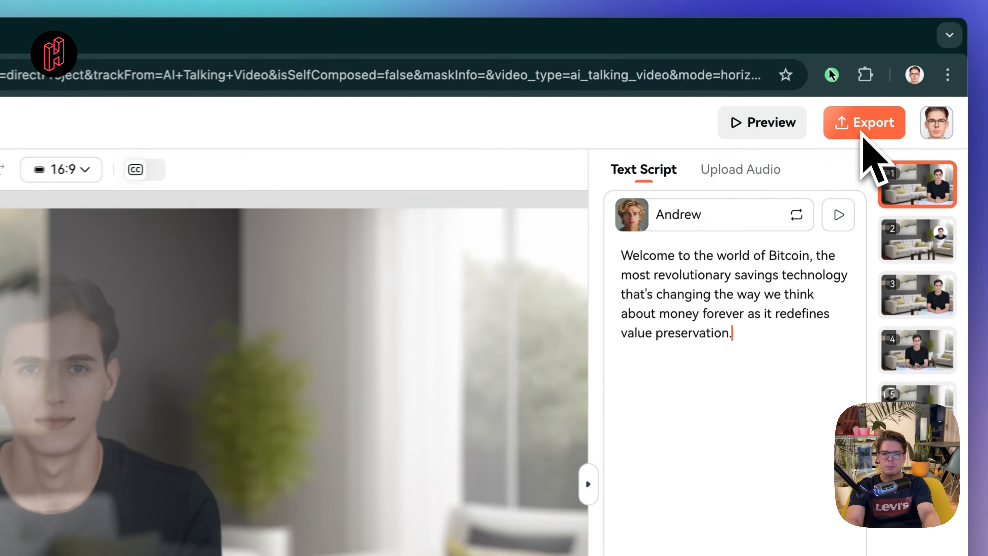
# - Export the Bitcoin 3 video and play the finished version from the creations list
pyautogui.click(867, 132)
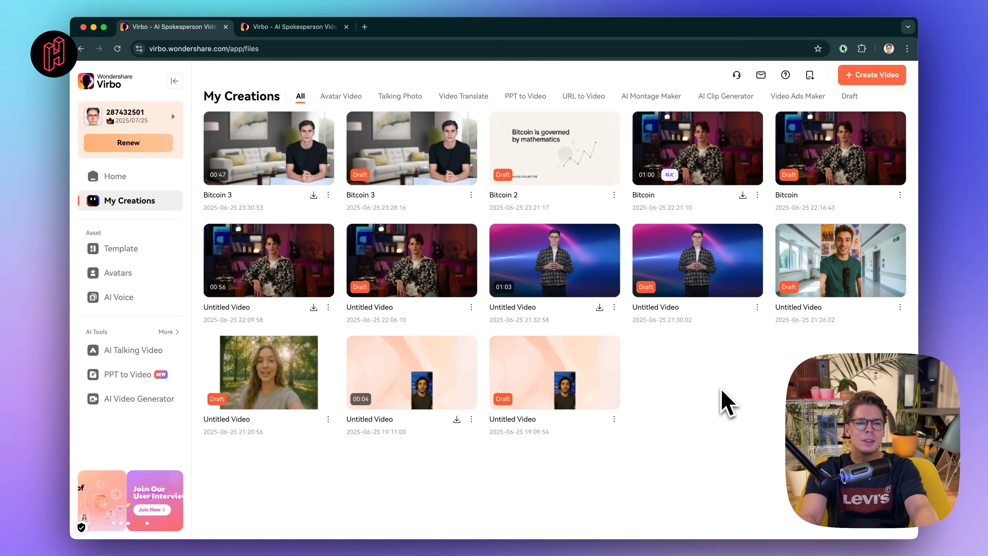
pyautogui.click(292, 162)
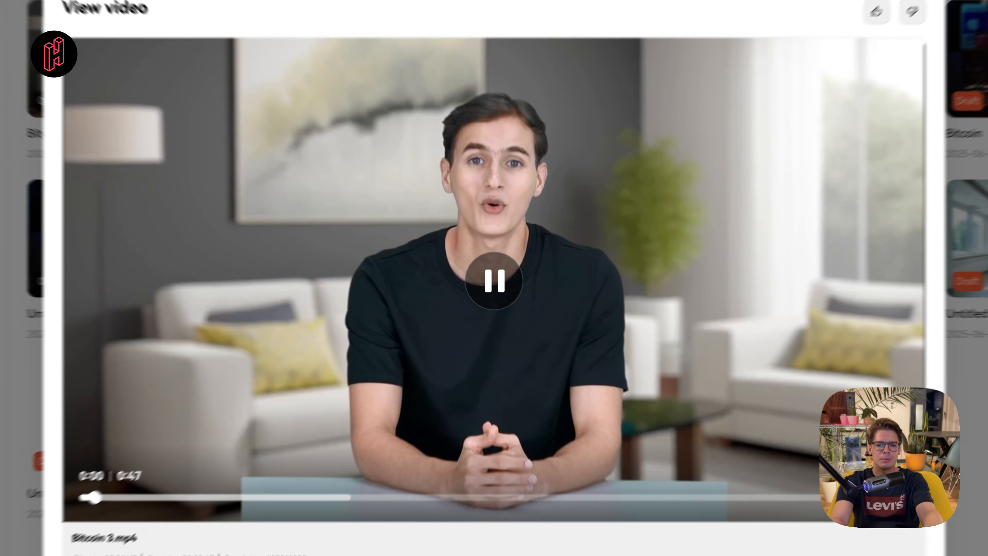